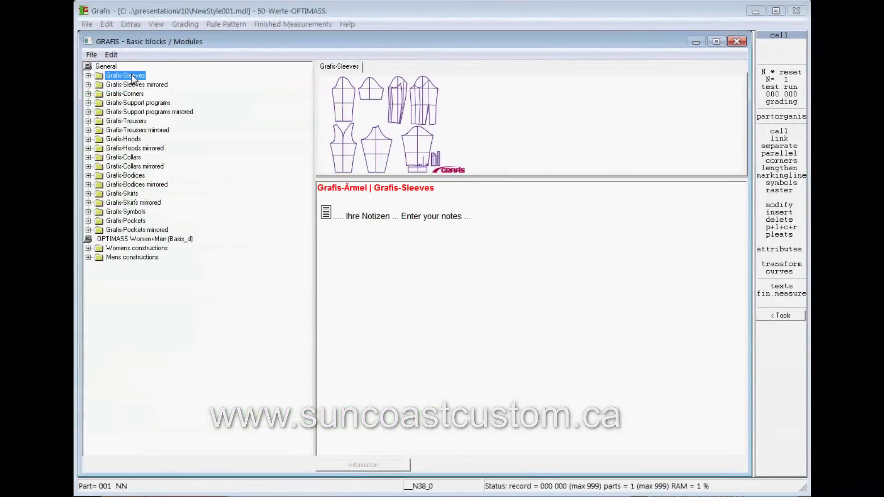
# Step: Examine the basic blocks in the Grafis-Sleeves group, including several sleeves and Cuff 10
pyautogui.doubleClick(132, 76)
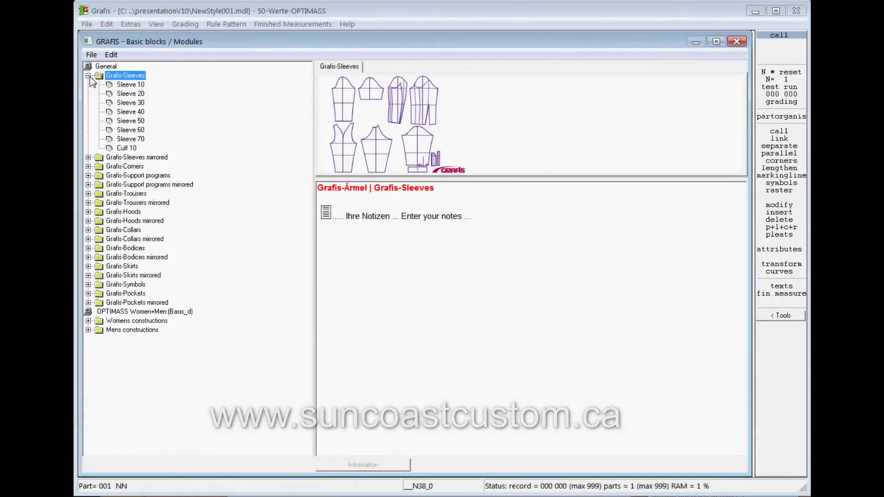
pyautogui.click(130, 85)
pyautogui.click(131, 94)
pyautogui.click(131, 103)
pyautogui.click(130, 121)
pyautogui.click(129, 139)
pyautogui.click(126, 148)
pyautogui.click(88, 76)
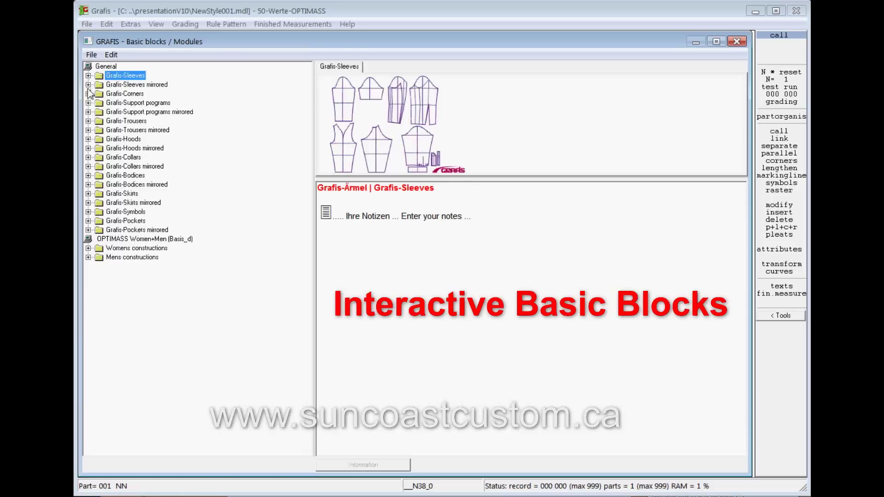
# Step: Examine the previews of the trouser basic blocks in the Grafis-Trousers group
pyautogui.click(88, 121)
pyautogui.click(130, 130)
pyautogui.click(129, 139)
pyautogui.click(129, 148)
pyautogui.click(129, 157)
pyautogui.click(129, 167)
pyautogui.click(88, 121)
# Step: Look through the hood basic blocks in the Grafis-Hoods group, including Hood 20
pyautogui.click(88, 139)
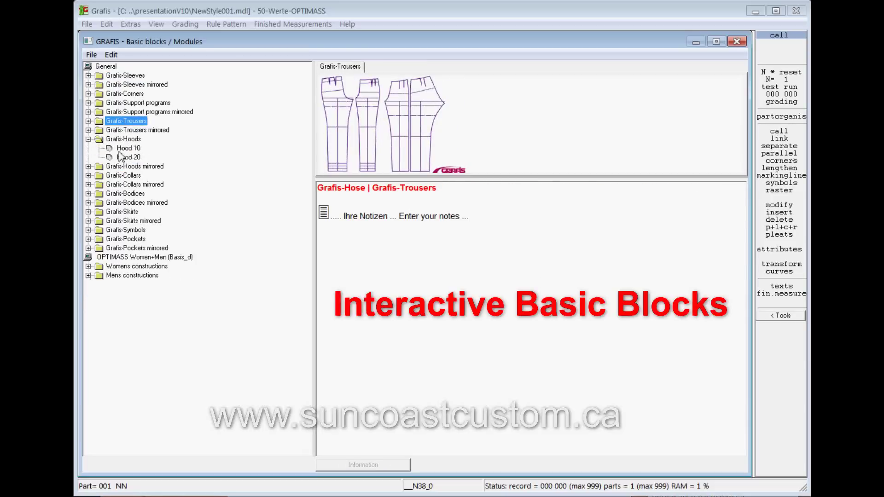
pyautogui.click(129, 157)
pyautogui.click(88, 139)
# Step: Examine the collar basic blocks in the Grafis-Collars group, including Collar 10, Collar 60 and Collar stand 10
pyautogui.click(124, 157)
pyautogui.click(88, 157)
pyautogui.click(128, 167)
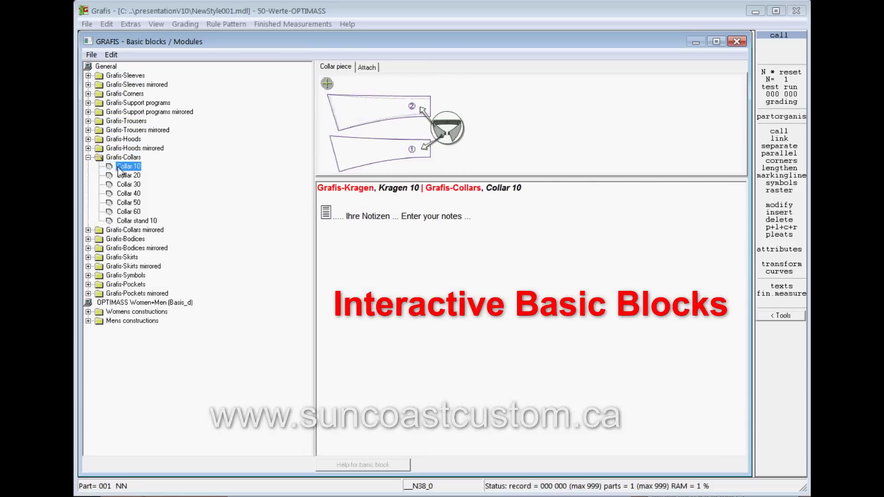
pyautogui.click(129, 184)
pyautogui.click(123, 197)
pyautogui.click(128, 212)
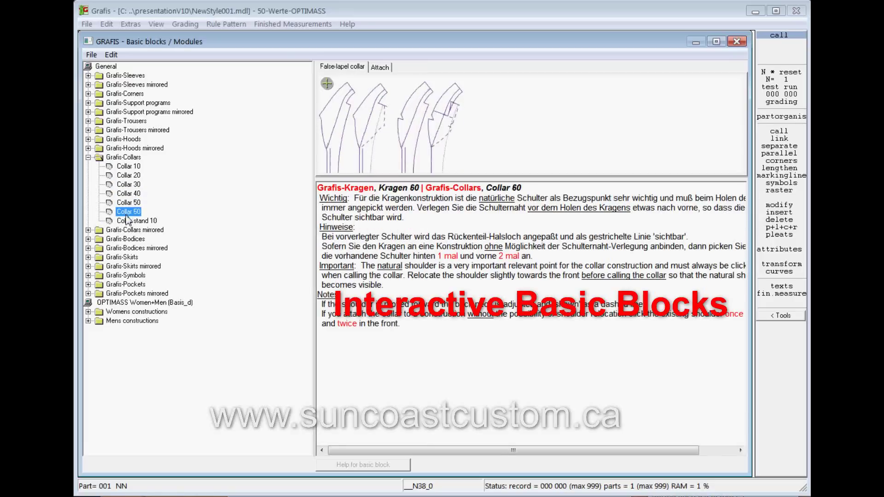
pyautogui.click(134, 221)
pyautogui.click(88, 157)
# Step: Examine the women's bodice style types in Grafis-Bodices, including Princess seam, Panel seam and Blazer
pyautogui.click(88, 176)
pyautogui.click(109, 194)
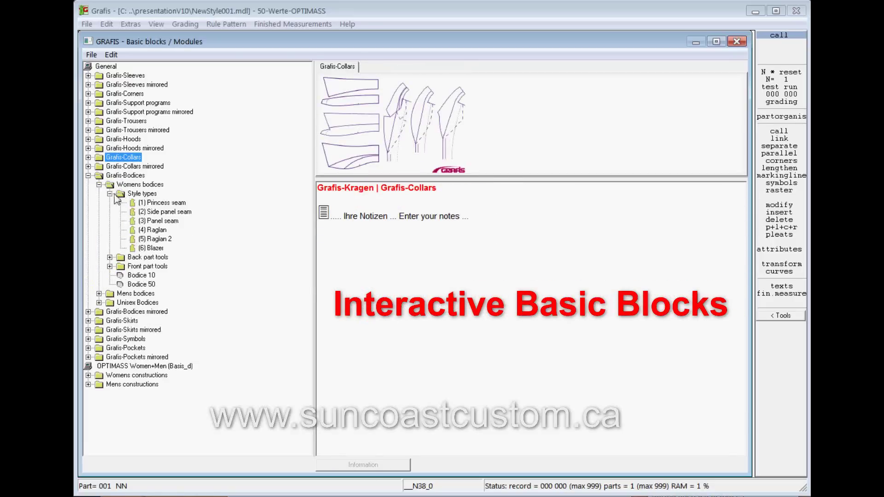
pyautogui.click(162, 202)
pyautogui.click(158, 221)
pyautogui.click(161, 233)
pyautogui.click(151, 248)
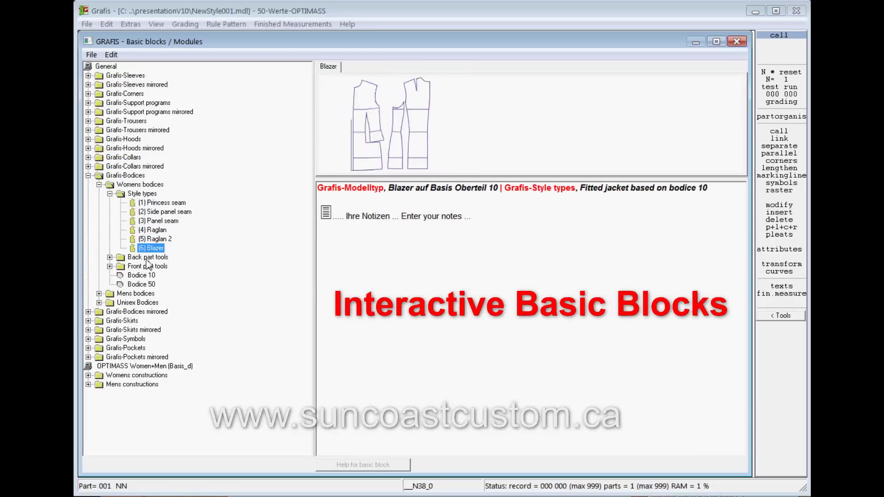
# Step: Review the back part and front part tools 20, 30 and 40 for women's bodices
pyautogui.click(109, 257)
pyautogui.click(143, 268)
pyautogui.click(144, 275)
pyautogui.click(148, 284)
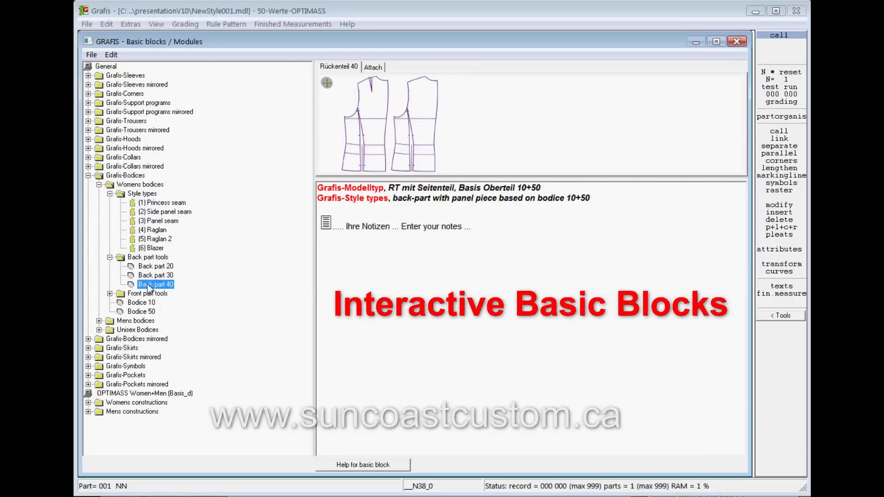
pyautogui.click(110, 293)
pyautogui.click(153, 303)
pyautogui.click(155, 311)
pyautogui.click(155, 321)
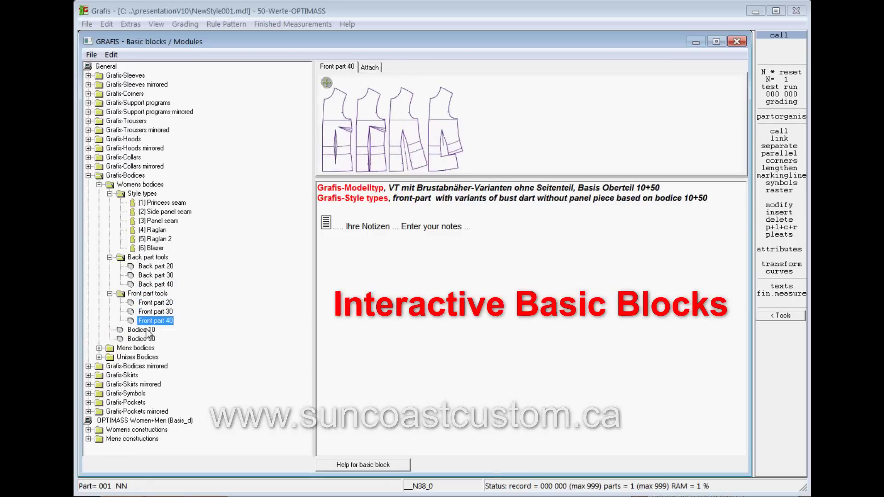
# Step: Preview the women's Bodice 10 and Bodice 50 blocks and close the Grafis-Bodices group
pyautogui.click(141, 329)
pyautogui.click(144, 339)
pyautogui.click(99, 184)
pyautogui.click(88, 176)
# Step: Examine the Skirt 10, Skirt 20 and Skirt 30 blocks in the Grafis-Skirts group
pyautogui.click(87, 194)
pyautogui.click(126, 203)
pyautogui.click(126, 211)
pyautogui.click(124, 221)
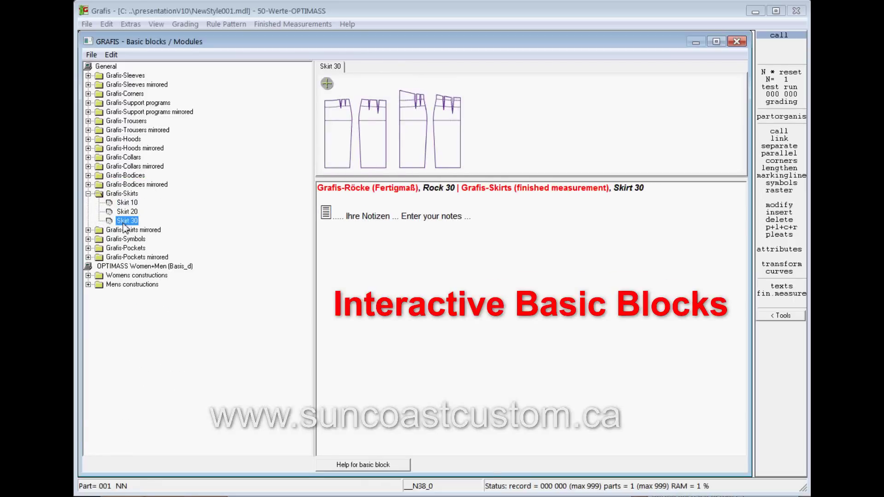
pyautogui.click(88, 193)
# Step: Look through the pocket blocks in the Grafis-Pockets group and return to the start of the block library
pyautogui.click(88, 220)
pyautogui.click(125, 248)
pyautogui.click(125, 257)
pyautogui.click(125, 266)
pyautogui.click(125, 275)
pyautogui.click(125, 284)
pyautogui.click(87, 220)
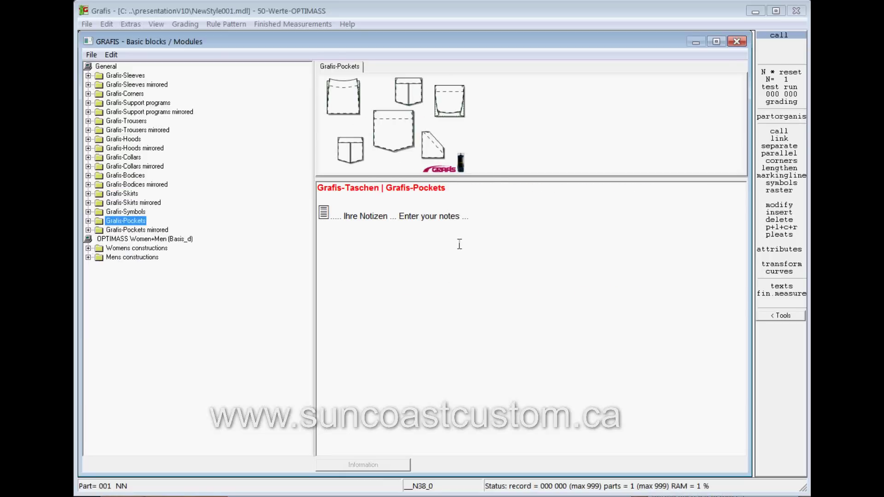
pyautogui.press('Home')
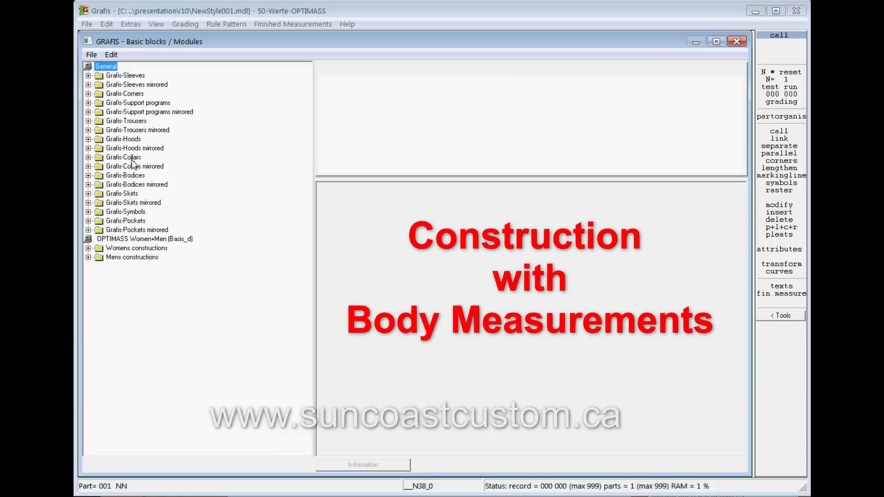
# Step: Preview the Bodice 10 basic block among the women's bodices in Grafis-Bodices
pyautogui.click(125, 176)
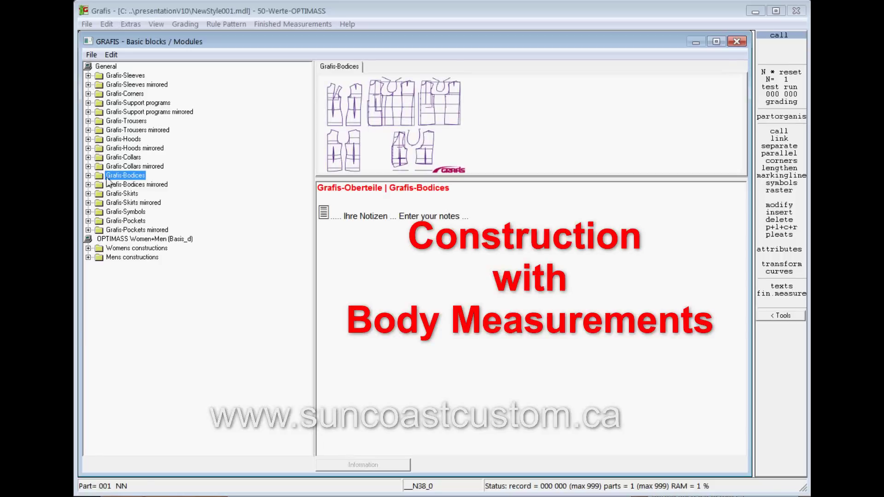
pyautogui.click(89, 175)
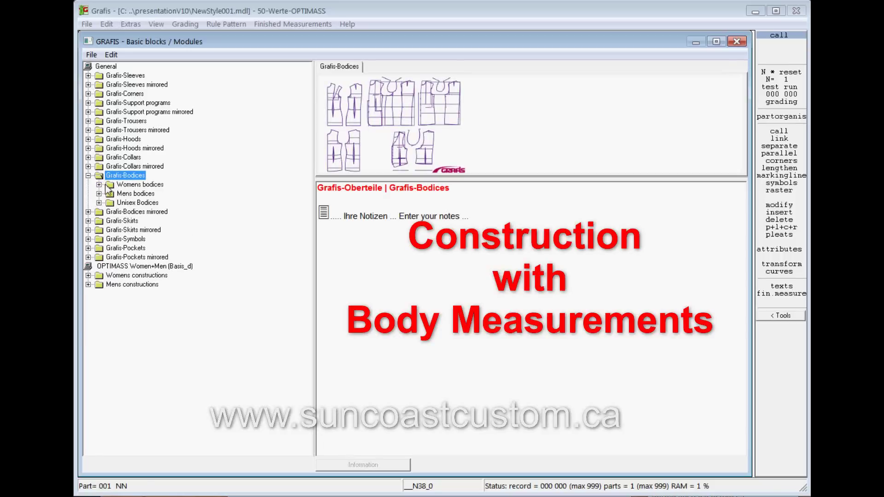
pyautogui.click(99, 185)
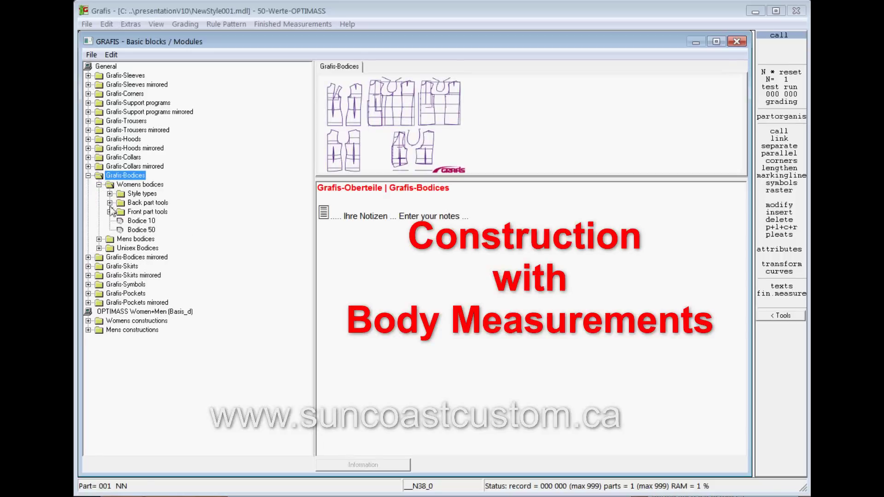
pyautogui.click(134, 222)
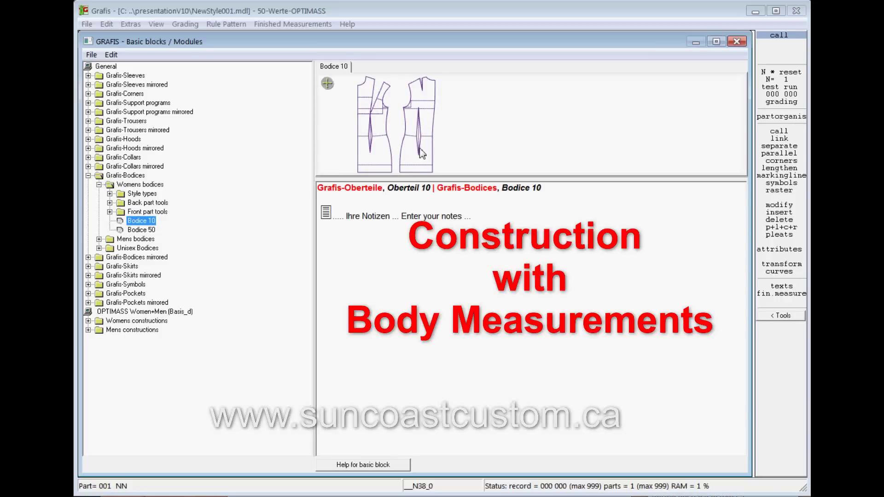
# Step: Read the Bodice 10 help topic, covering its construction measurements diagram and the neckline, shoulder, waist and hip formulas
pyautogui.click(372, 466)
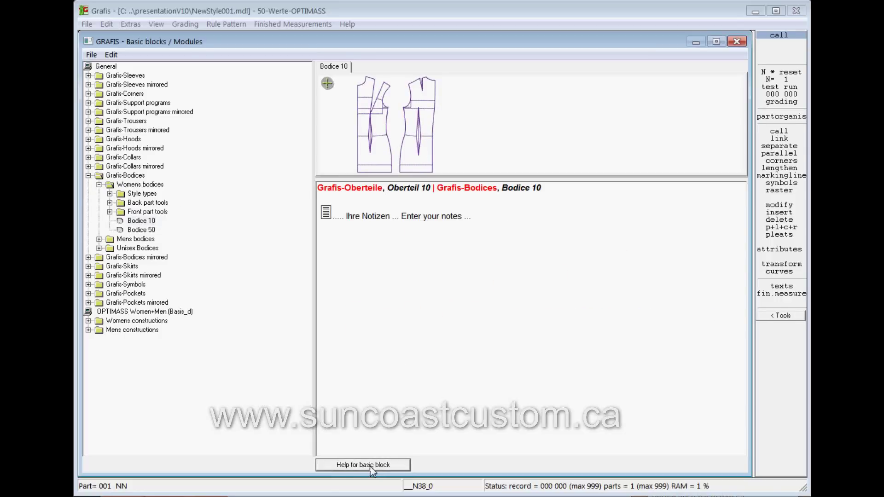
pyautogui.click(332, 175)
pyautogui.scroll(-5, 459, 224)
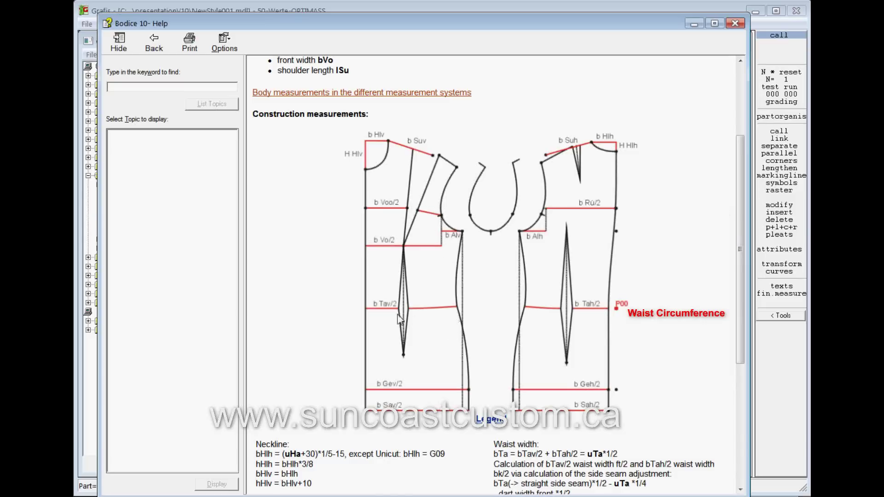
pyautogui.scroll(-5, 291, 345)
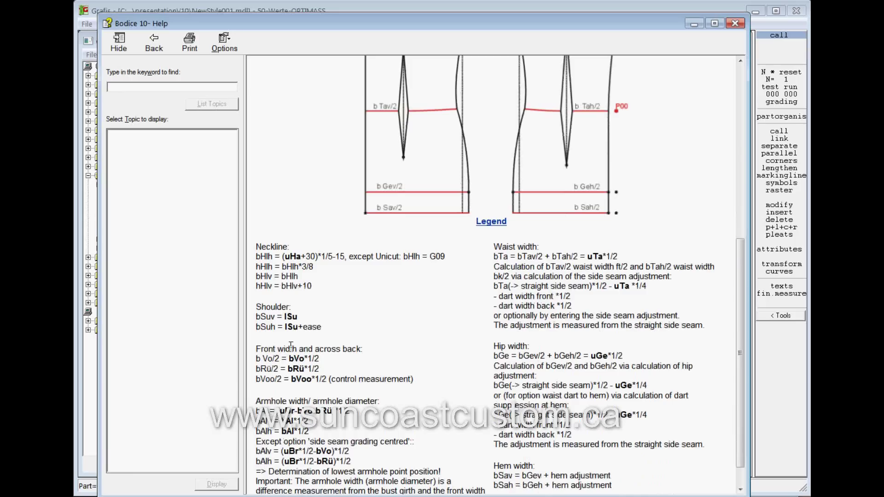
pyautogui.scroll(-1, 291, 345)
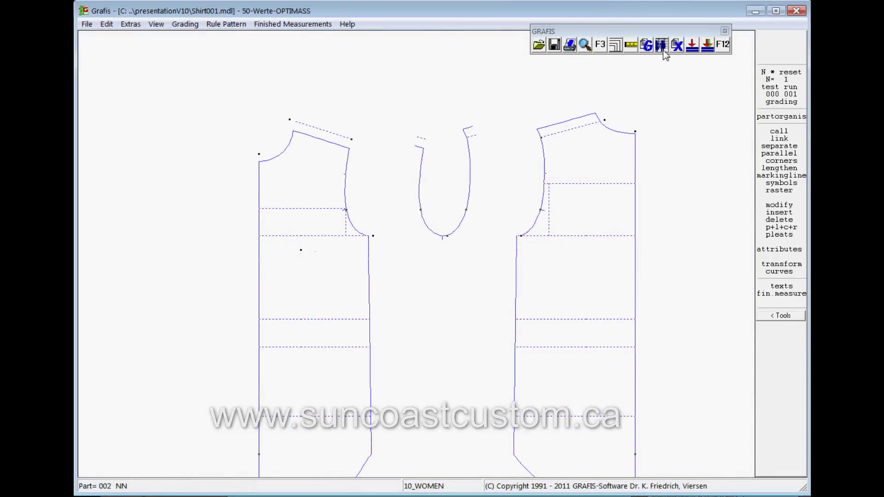
# Step: View the body measurements in the 10_WOMEN measurement chart and close the measurement chart windows
pyautogui.click(664, 46)
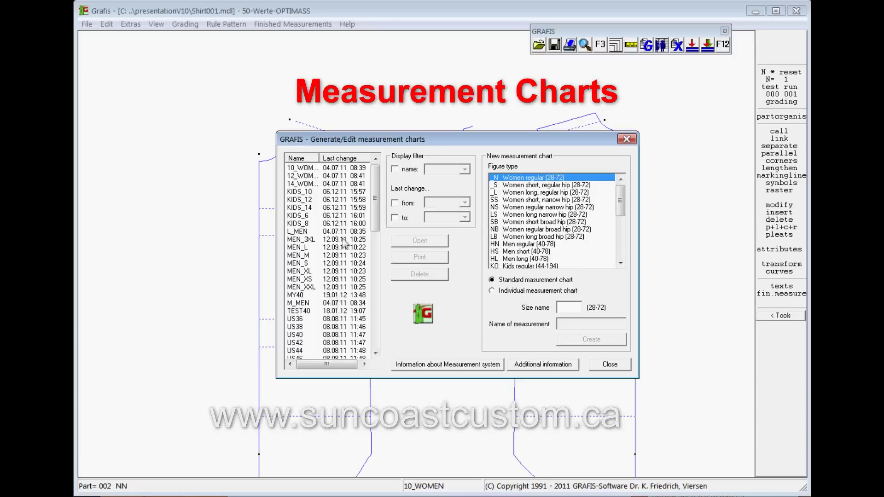
pyautogui.doubleClick(308, 168)
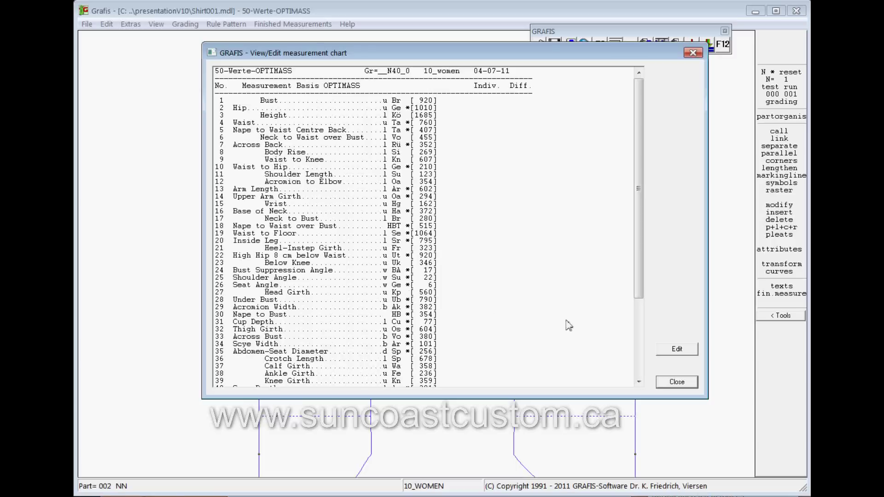
pyautogui.click(676, 383)
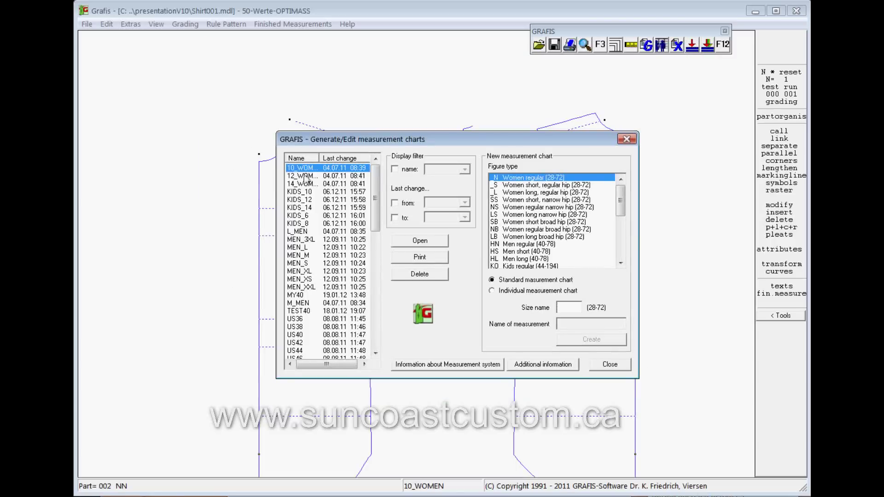
pyautogui.click(625, 140)
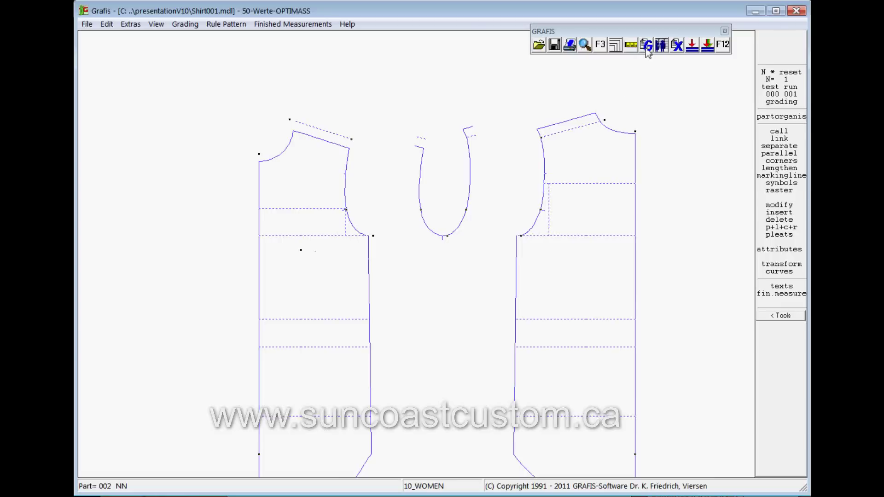
# Step: Check the shirt's size table and grade the pattern in the 10_WOMEN, 12_WOMEN and 14_WOMEN sizes
pyautogui.click(646, 45)
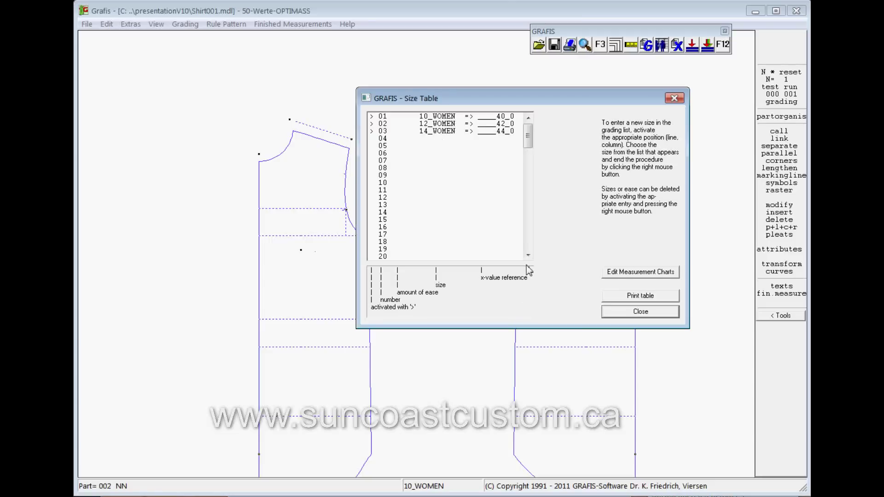
pyautogui.click(629, 313)
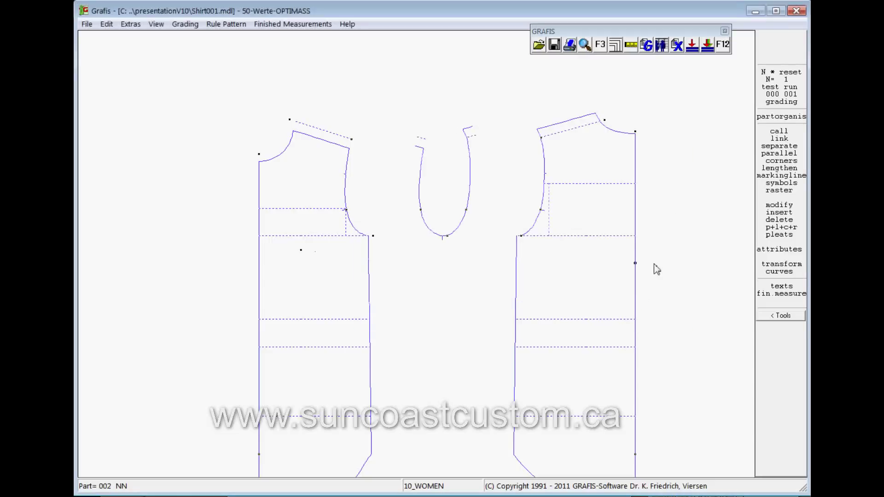
pyautogui.click(781, 101)
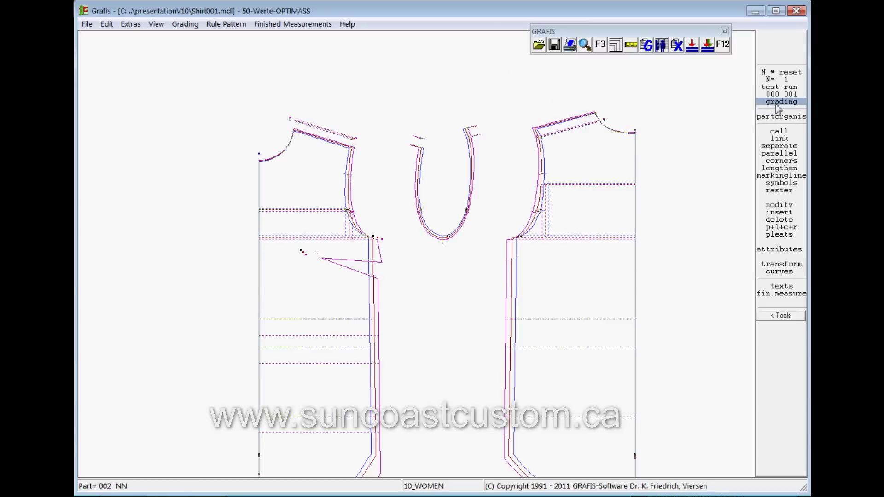
pyautogui.click(782, 86)
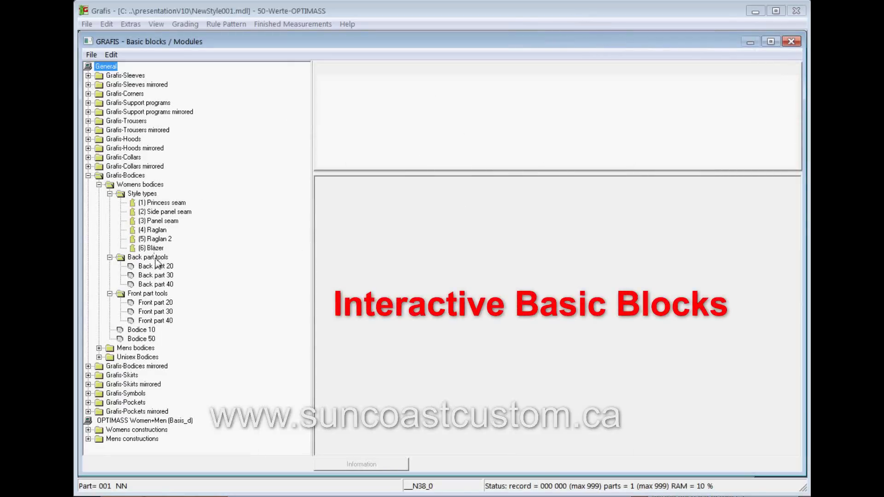
# Step: Call the women's Bodice 10 basic block into the new style and show its interactive construction
pyautogui.click(143, 330)
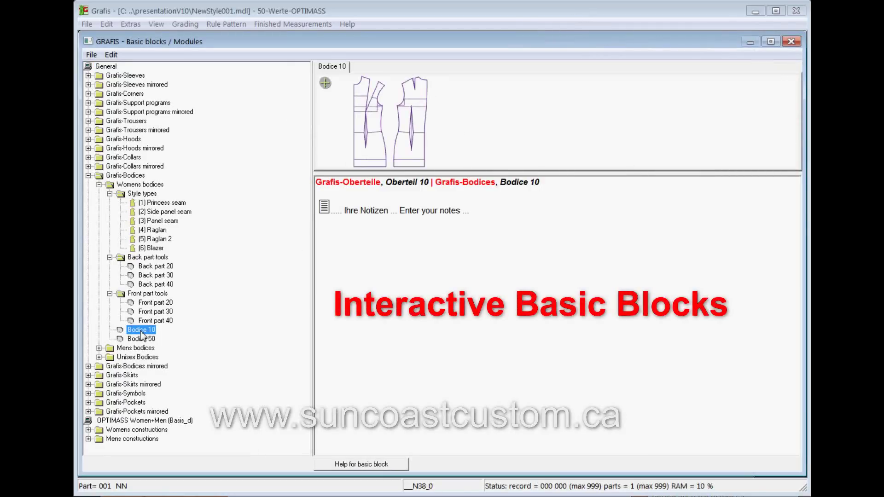
pyautogui.doubleClick(141, 330)
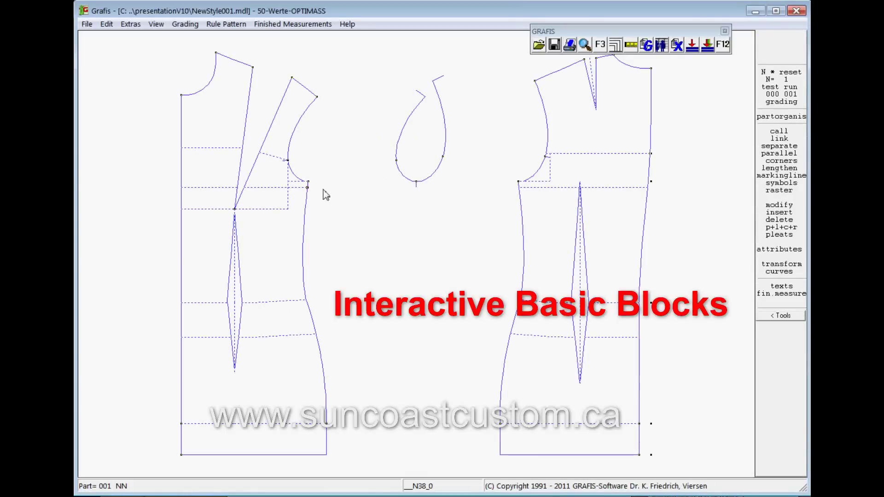
pyautogui.press('F12')
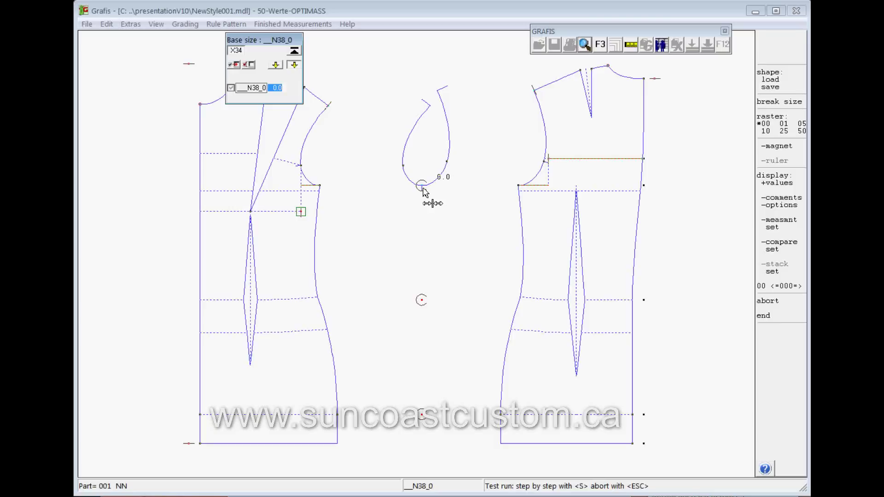
# Step: View the bodice's construction options and its list of option groups, from Tolerance horizontal +vertical to Positioning
pyautogui.rightClick(358, 206)
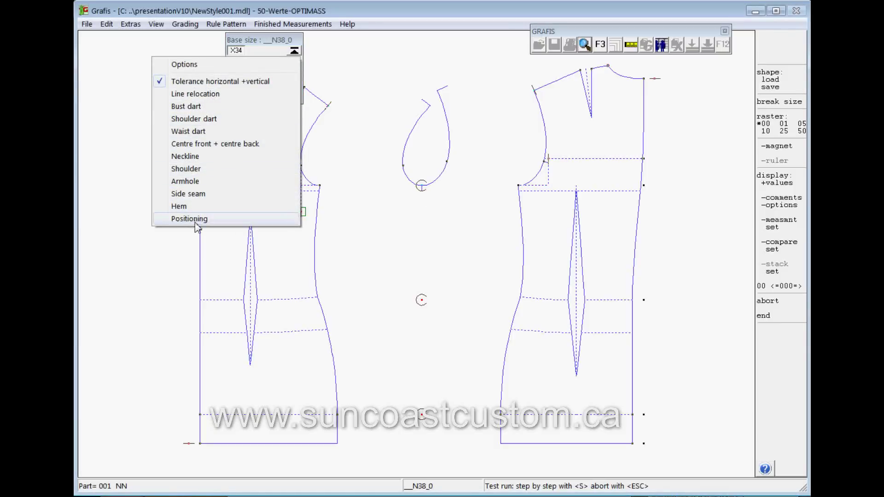
pyautogui.click(194, 74)
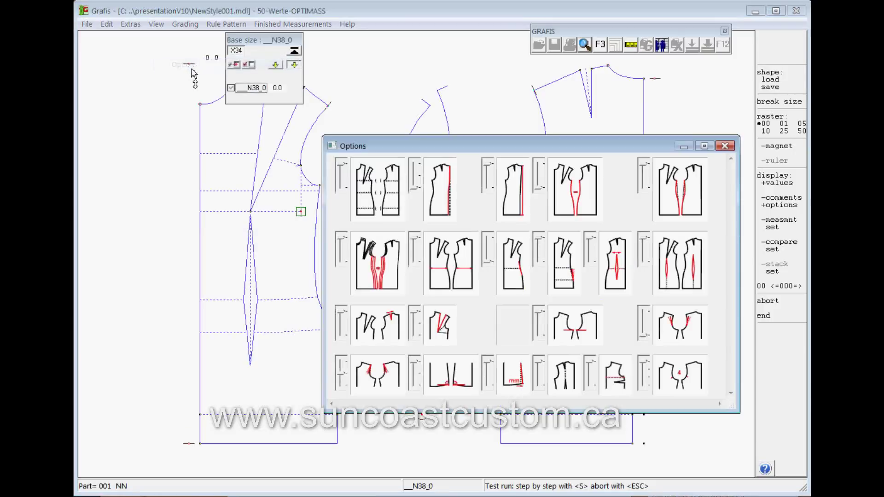
pyautogui.click(344, 171)
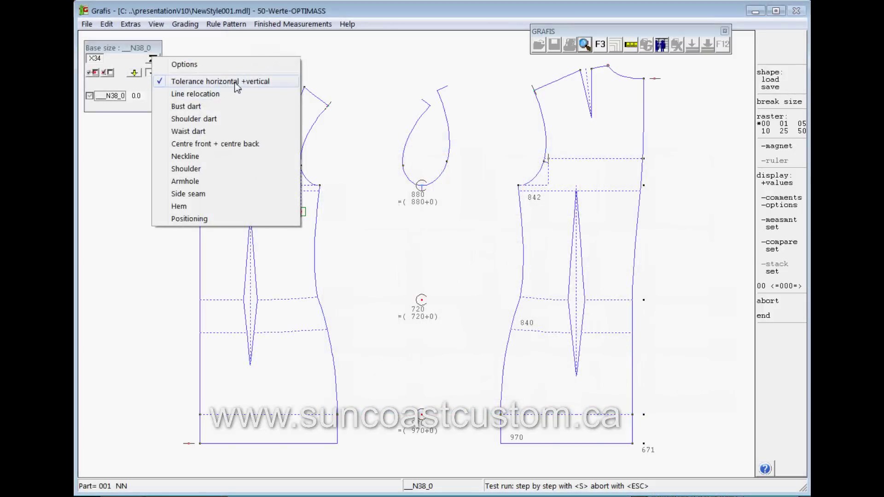
pyautogui.click(362, 108)
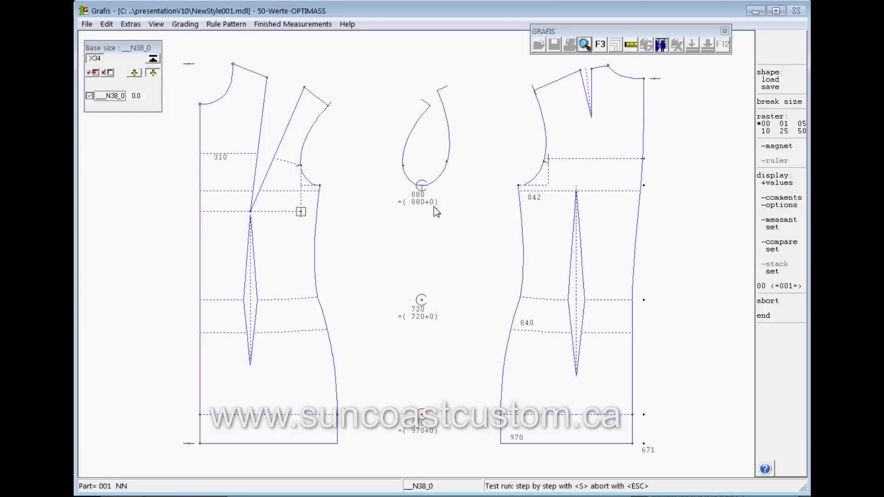
# Step: Widen the bodice at the bust by setting the bust tolerance to 60
pyautogui.moveTo(426, 191)
pyautogui.mouseDown()
pyautogui.moveTo(438, 187)
pyautogui.moveTo(440, 217)
pyautogui.mouseUp()
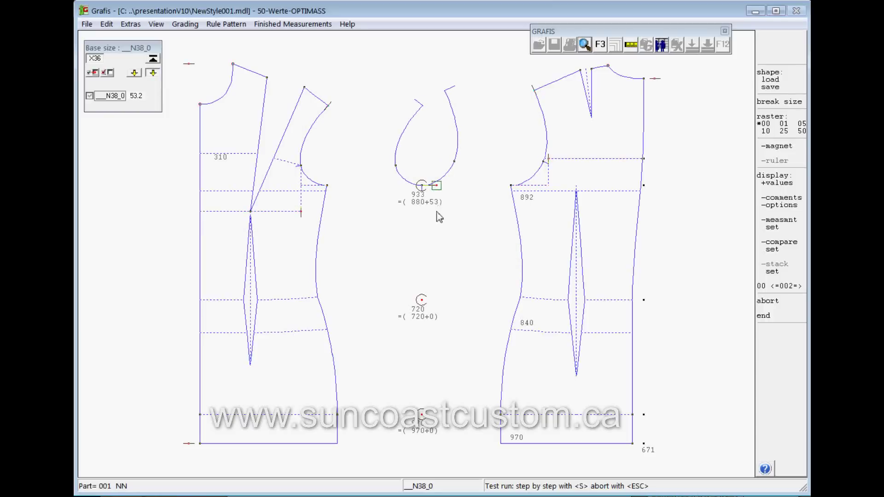
pyautogui.doubleClick(144, 100)
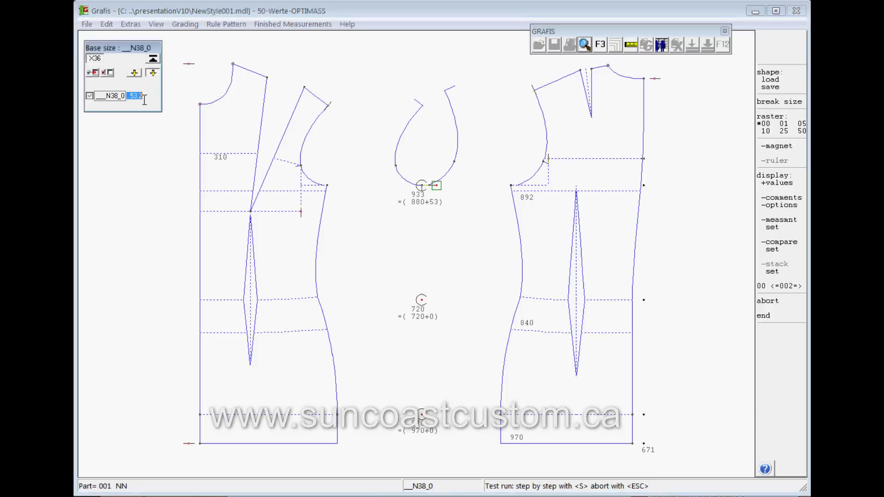
pyautogui.press('Return')
# Step: Set the bodice's waist tolerance to 50 and its hip tolerance to 30
pyautogui.moveTo(428, 304)
pyautogui.mouseDown()
pyautogui.moveTo(430, 354)
pyautogui.moveTo(442, 361)
pyautogui.mouseUp()
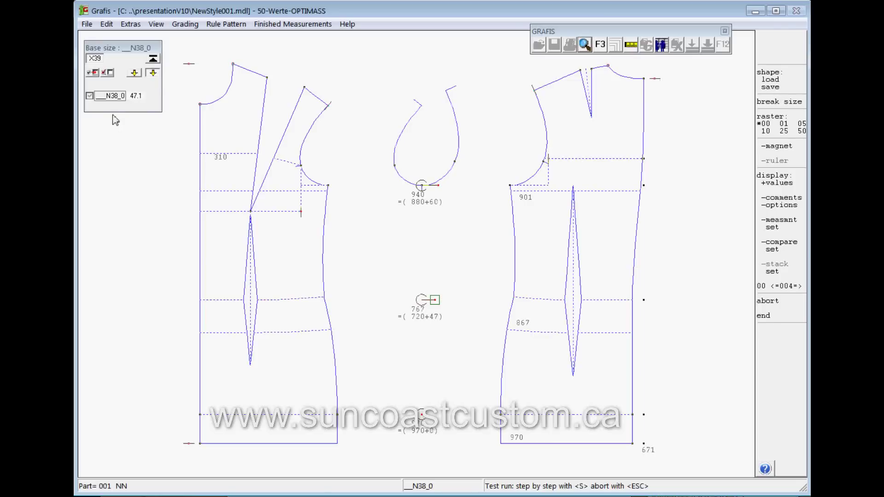
pyautogui.doubleClick(143, 98)
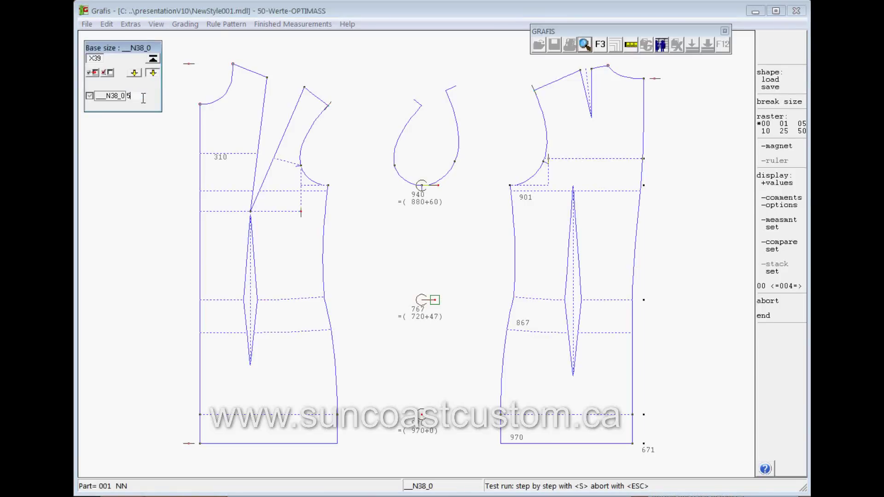
pyautogui.write('50')
pyautogui.press('Return')
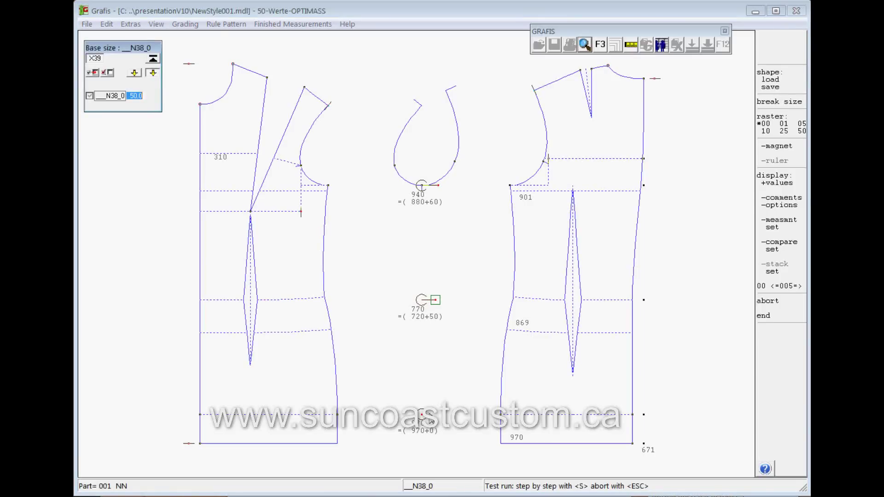
pyautogui.press('Return')
pyautogui.press('Return')
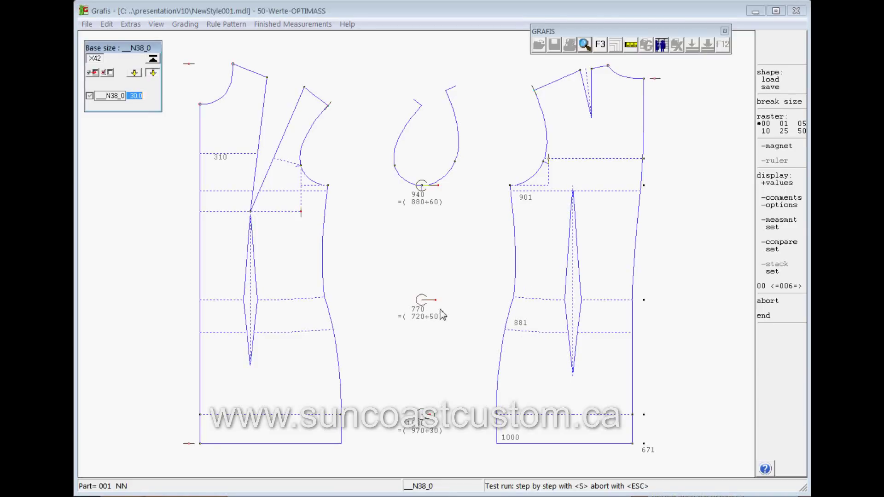
# Step: Lower the bodice's armhole base line using the Line relocation options
pyautogui.rightClick(359, 166)
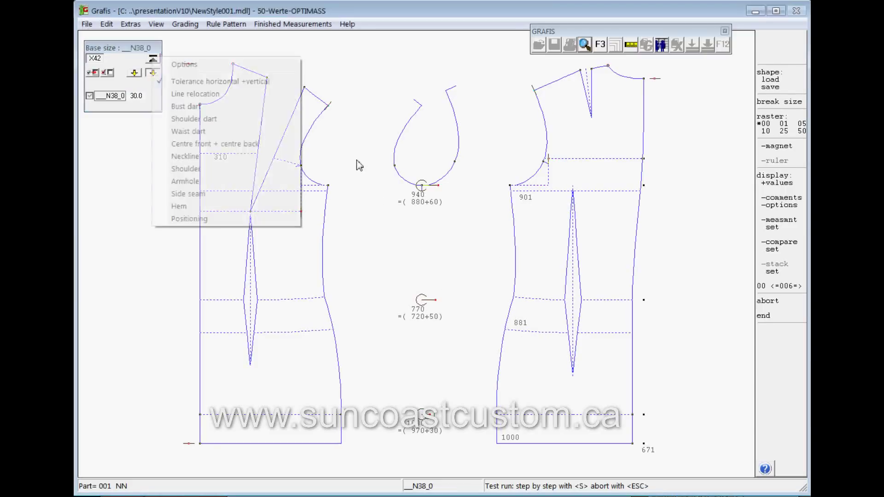
pyautogui.click(282, 93)
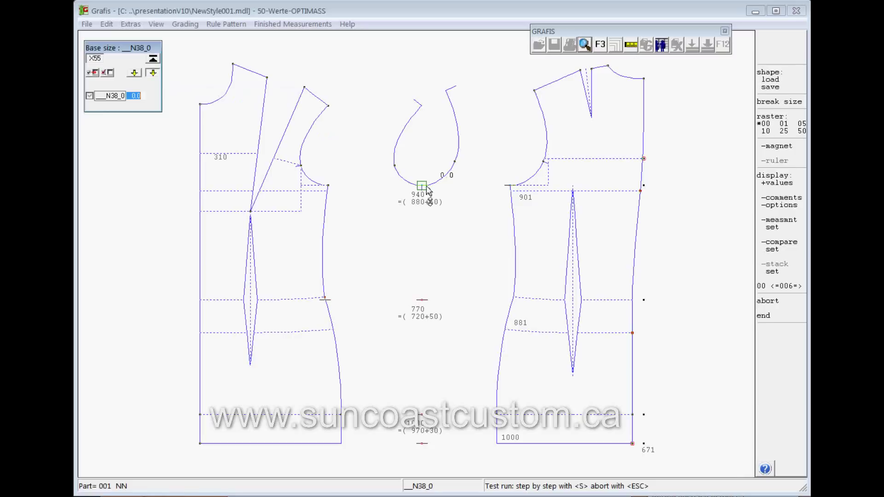
pyautogui.moveTo(426, 186)
pyautogui.mouseDown()
pyautogui.moveTo(425, 200)
pyautogui.moveTo(423, 194)
pyautogui.mouseUp()
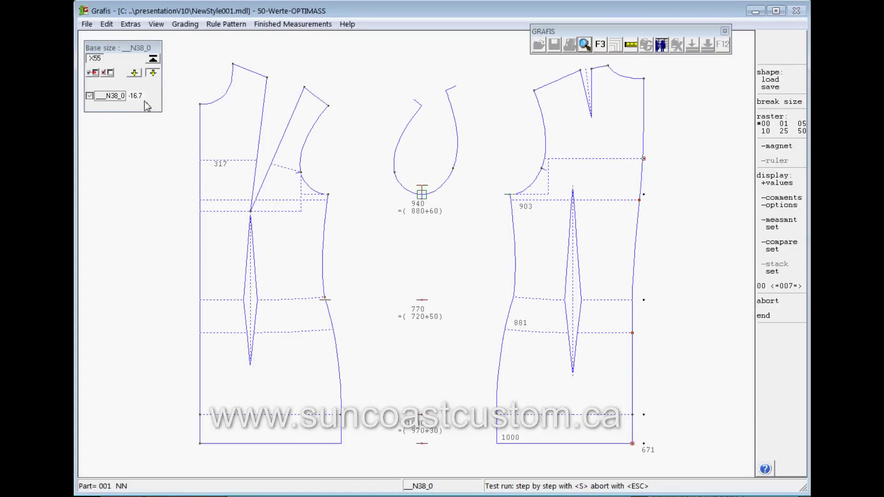
pyautogui.click(145, 99)
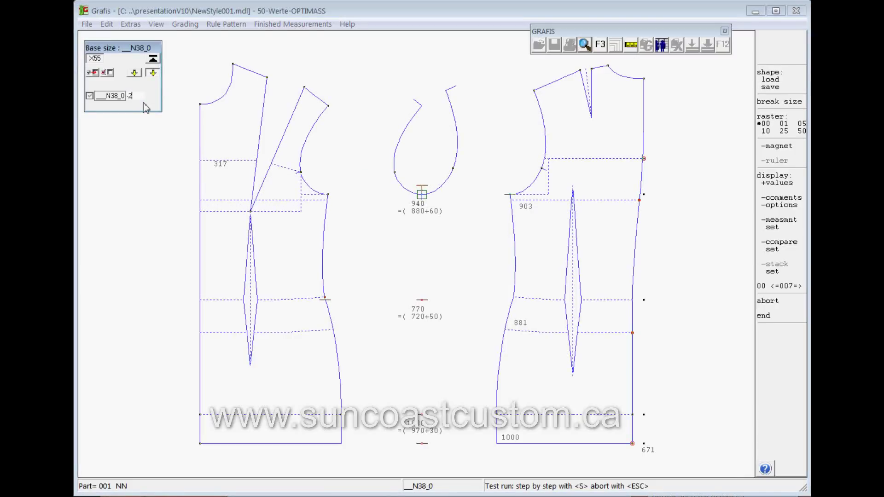
pyautogui.press('Return')
# Step: Adjust the position and shape of the bodice's waist darts, shifting the upper tip of the back dart
pyautogui.moveTo(322, 332)
pyautogui.mouseDown()
pyautogui.moveTo(341, 323)
pyautogui.moveTo(325, 335)
pyautogui.moveTo(339, 330)
pyautogui.mouseUp()
pyautogui.moveTo(669, 312)
pyautogui.mouseDown()
pyautogui.moveTo(658, 325)
pyautogui.moveTo(659, 315)
pyautogui.mouseUp()
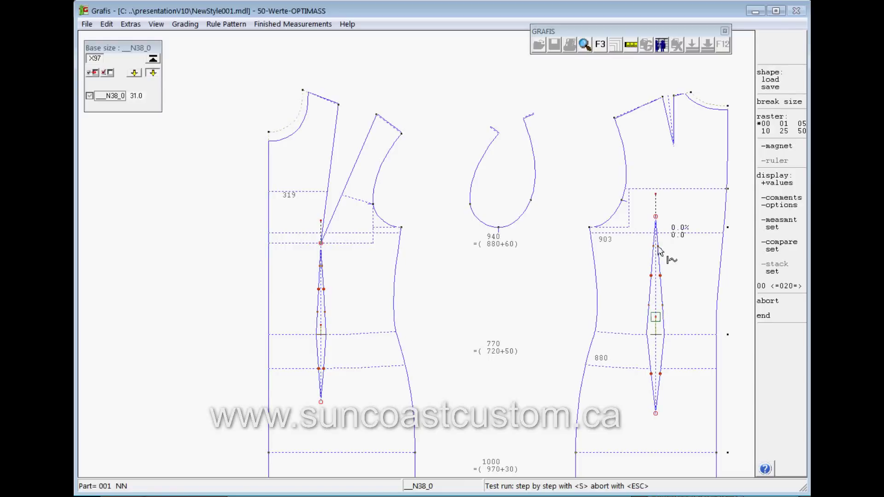
pyautogui.moveTo(655, 219); pyautogui.dragTo(667, 225)
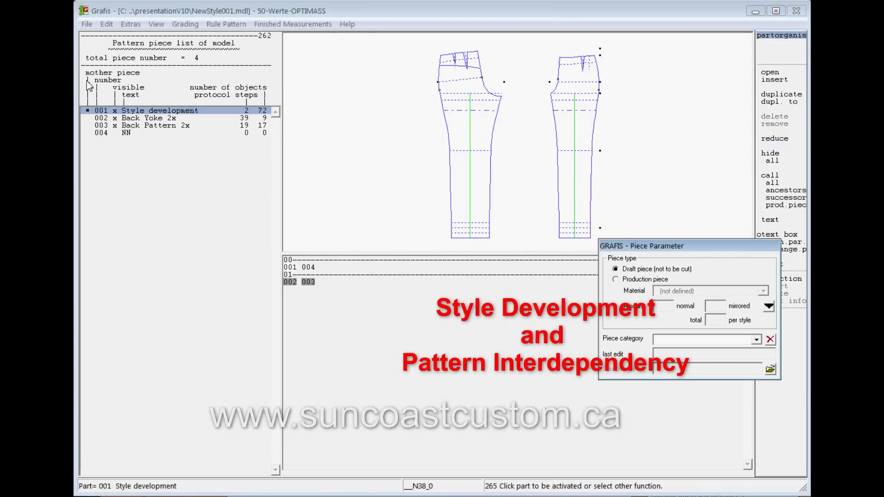
# Step: Preview the Back Yoke 2x and Back Pattern 2x pieces, and open the Style development piece for editing
pyautogui.click(130, 119)
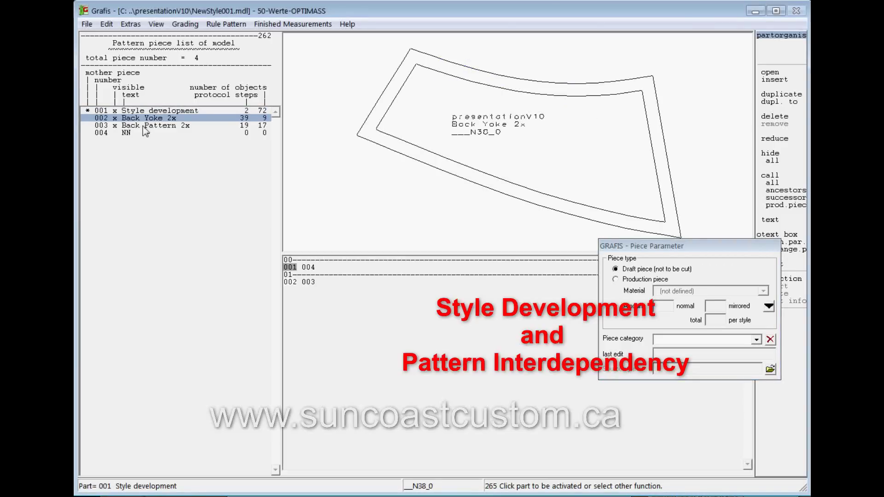
pyautogui.click(143, 127)
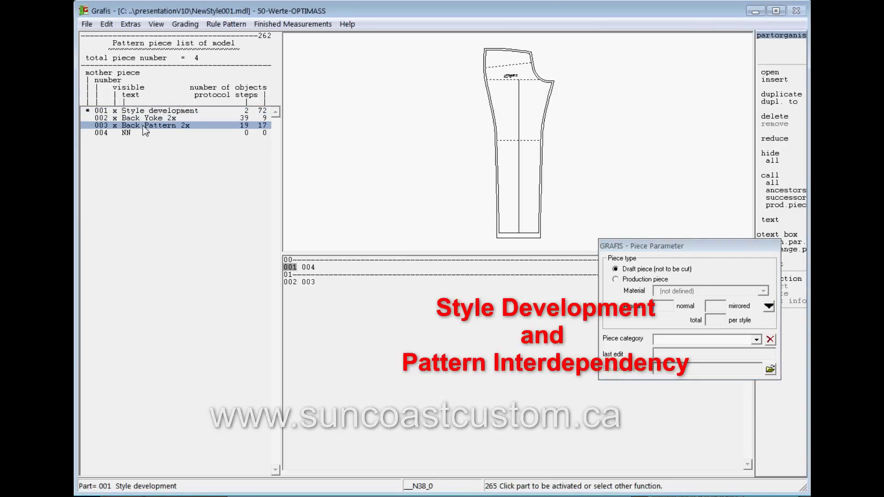
pyautogui.click(143, 112)
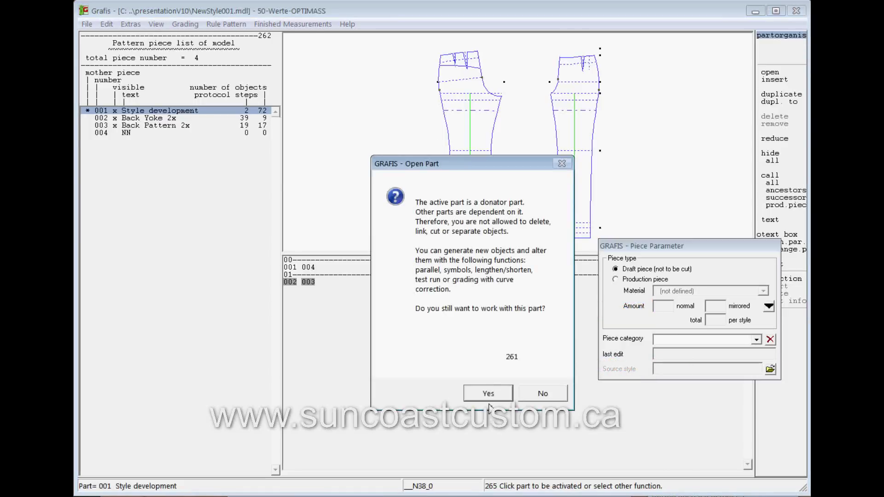
pyautogui.click(489, 395)
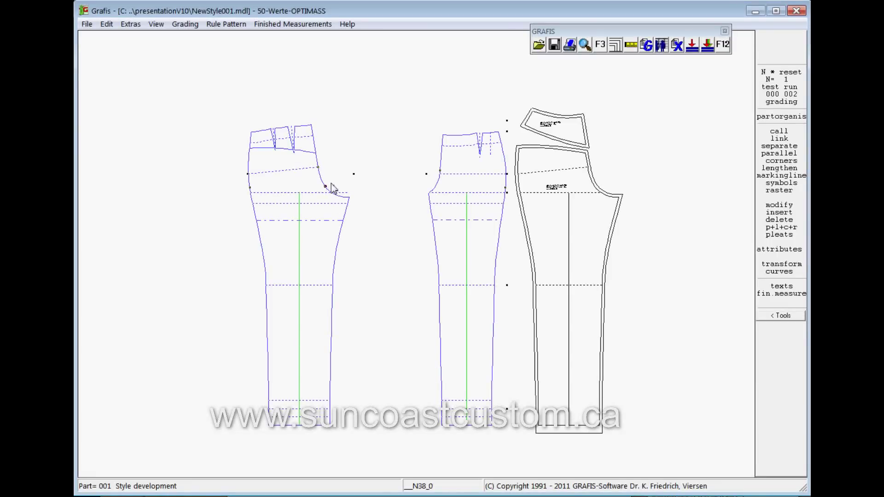
# Step: Start the trouser block's interactive construction and increase its thigh, knee, hem and hip tolerances, with about 30 at the hip
pyautogui.doubleClick(317, 164)
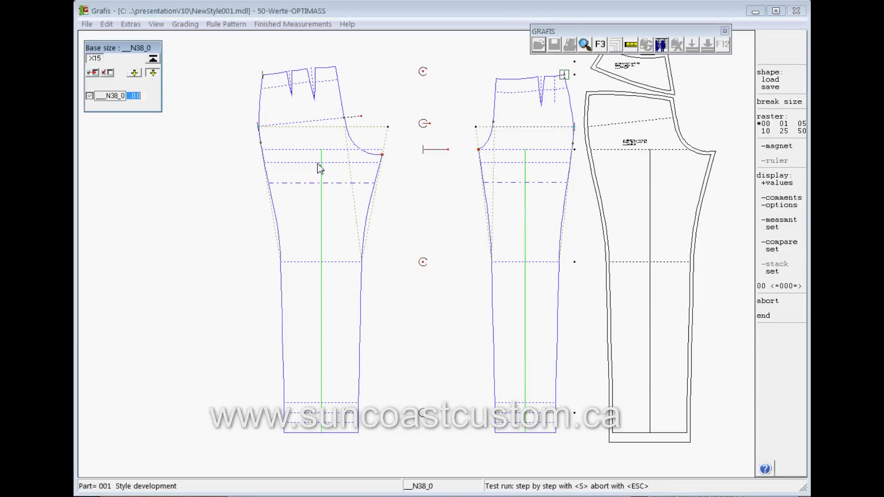
pyautogui.moveTo(448, 149); pyautogui.dragTo(451, 154)
pyautogui.moveTo(424, 262); pyautogui.dragTo(448, 265)
pyautogui.moveTo(432, 421); pyautogui.dragTo(460, 418)
pyautogui.moveTo(425, 124); pyautogui.dragTo(437, 131)
# Step: Relocate the trousers' crotch line and set the waist line relocation to about -41.7, and end the interactive construction
pyautogui.rightClick(228, 84)
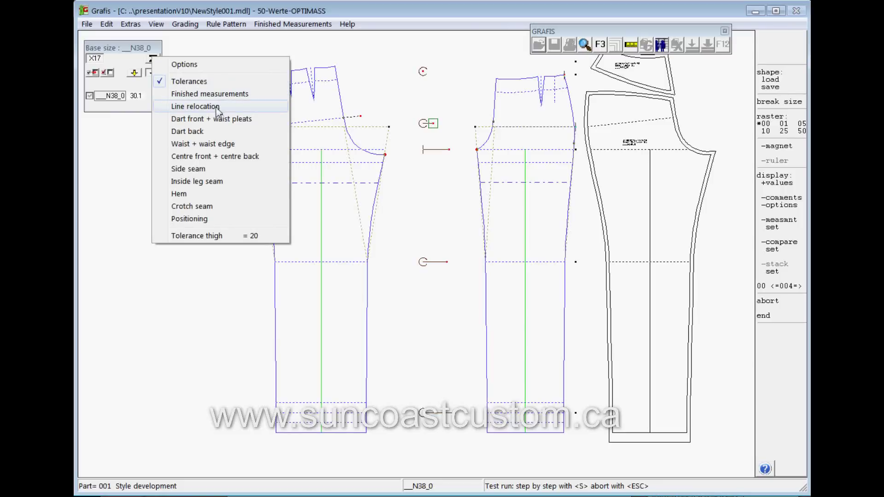
pyautogui.click(219, 106)
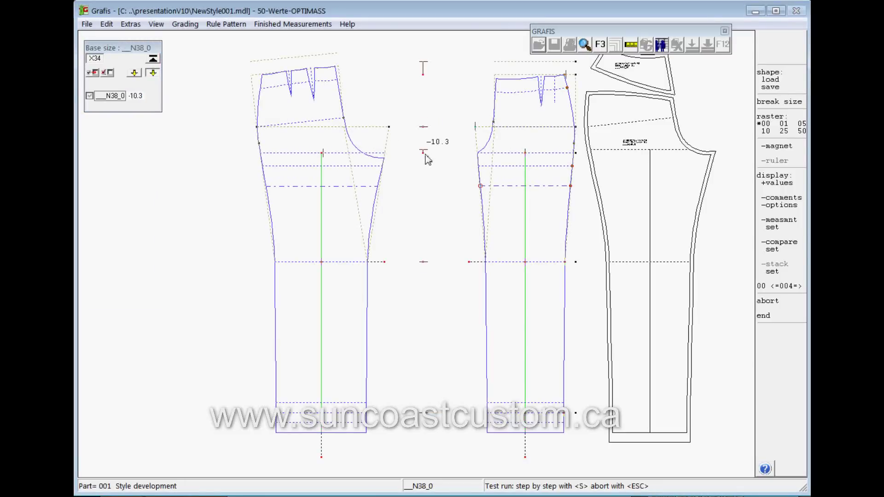
pyautogui.click(426, 152)
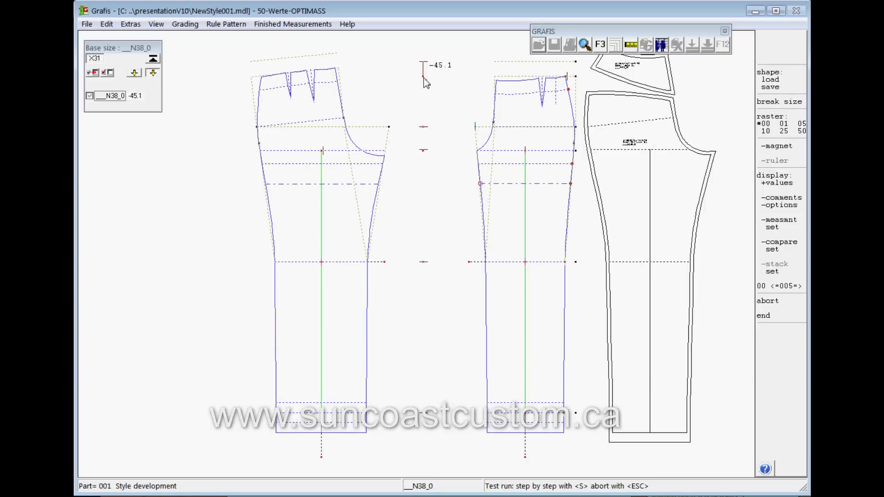
pyautogui.click(423, 75)
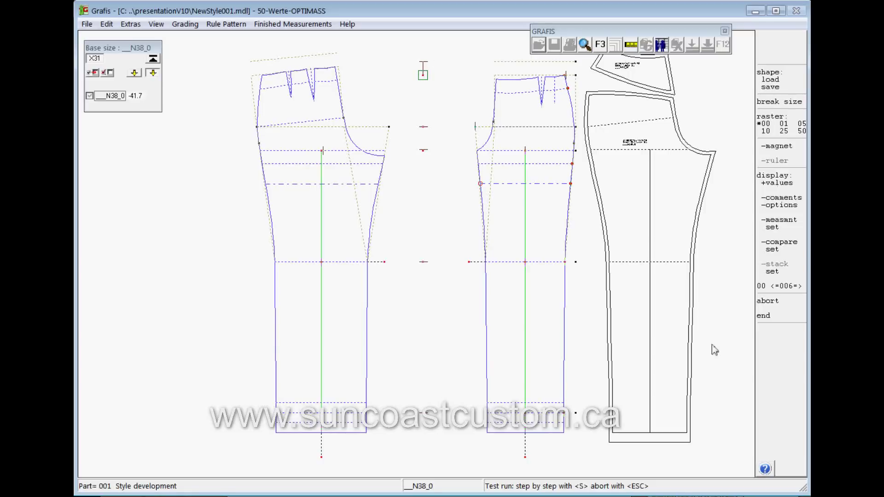
pyautogui.click(765, 316)
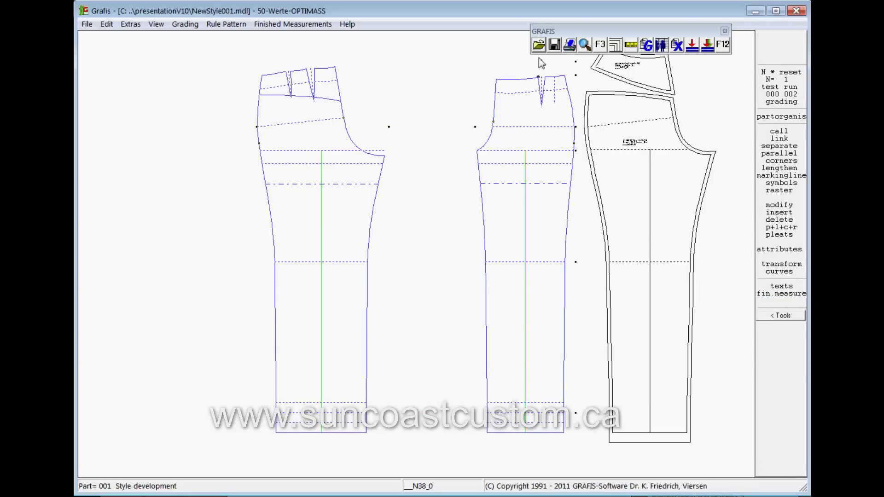
# Step: Activate the Back Pattern 2x piece and update the dependent back pieces to match the changed trouser draft
pyautogui.click(584, 44)
pyautogui.click(561, 84)
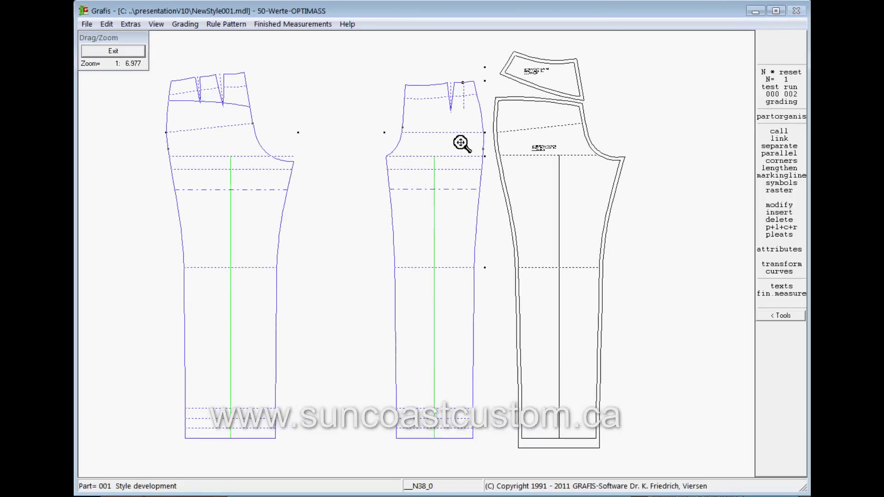
pyautogui.click(230, 245)
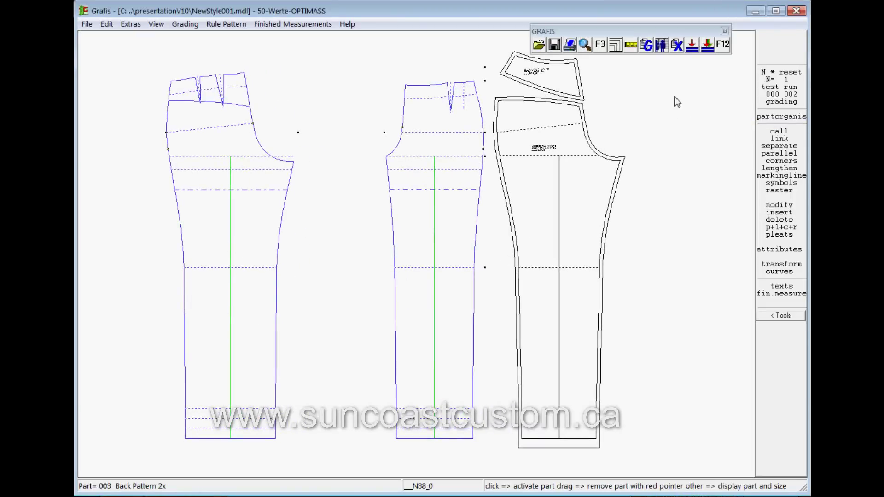
pyautogui.click(693, 47)
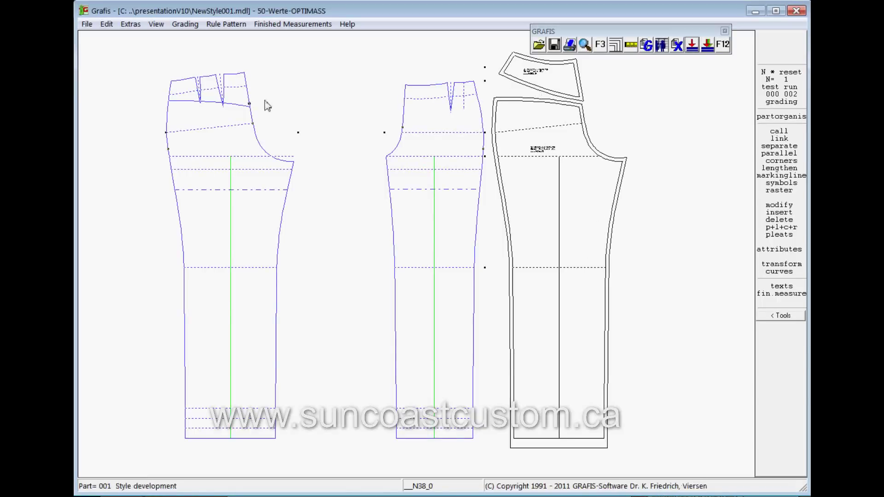
# Step: Open the back yoke line for curve adjustment and shift the direction points at both of its ends
pyautogui.click(239, 107)
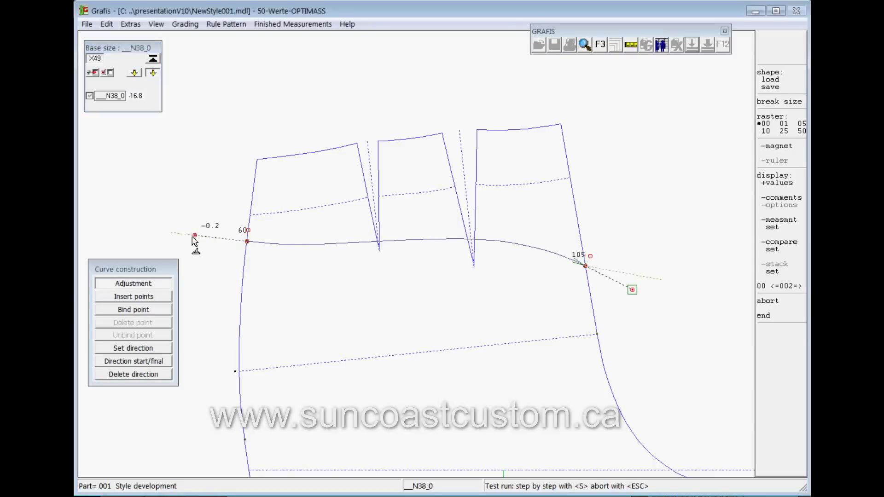
pyautogui.moveTo(194, 236)
pyautogui.mouseDown()
pyautogui.moveTo(203, 255)
pyautogui.moveTo(206, 237)
pyautogui.mouseUp()
pyautogui.moveTo(648, 295); pyautogui.dragTo(641, 270)
pyautogui.press('s')
# Step: Lower the yoke line's end at the centre back, raise its end at the side seam, and end the adjustment
pyautogui.moveTo(586, 241); pyautogui.dragTo(588, 278)
pyautogui.press('s')
pyautogui.moveTo(247, 241); pyautogui.dragTo(252, 229)
pyautogui.press('s')
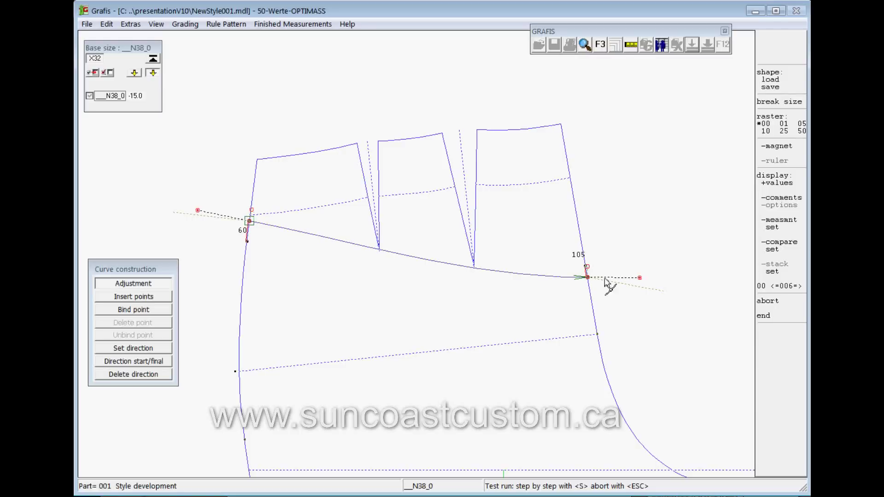
pyautogui.moveTo(198, 210); pyautogui.dragTo(200, 205)
pyautogui.press('s')
pyautogui.moveTo(250, 222); pyautogui.dragTo(250, 217)
pyautogui.press('s')
pyautogui.click(764, 316)
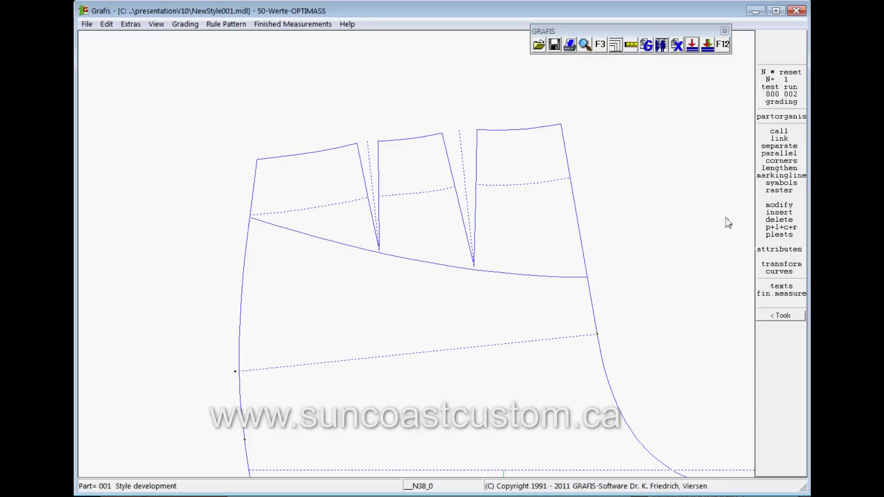
# Step: Activate the Back Yoke 2x piece and update it to the reshaped yoke line
pyautogui.click(585, 45)
pyautogui.scroll(5, 667, 188)
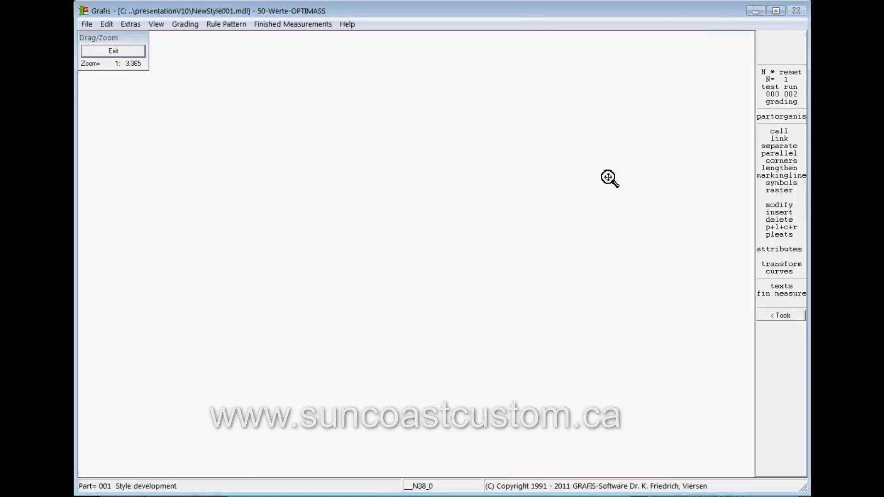
pyautogui.scroll(-3, 435, 199)
pyautogui.press('Escape')
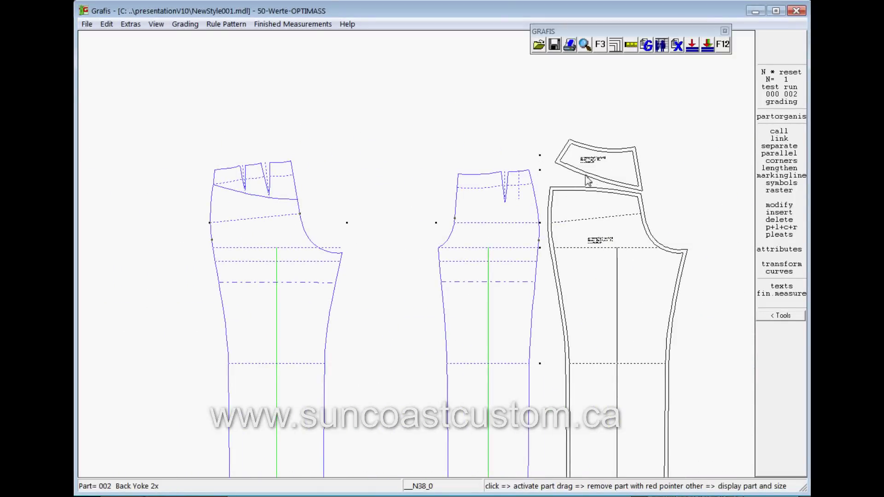
pyautogui.click(692, 49)
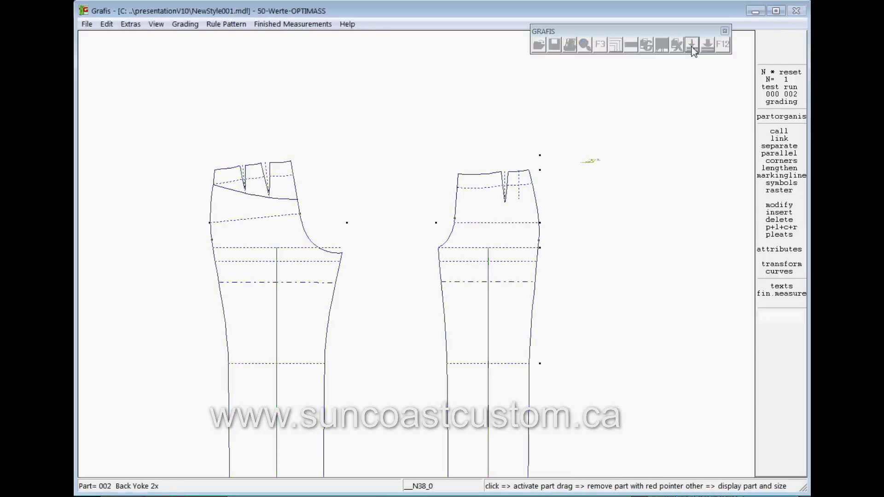